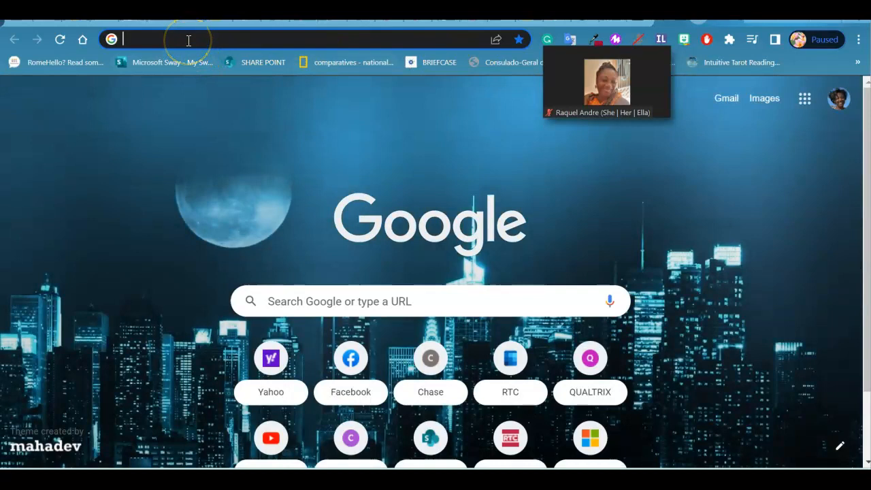
# Step: Search the web for zoom.ux and open the main Zoom website from the results
pyautogui.write('zzom')
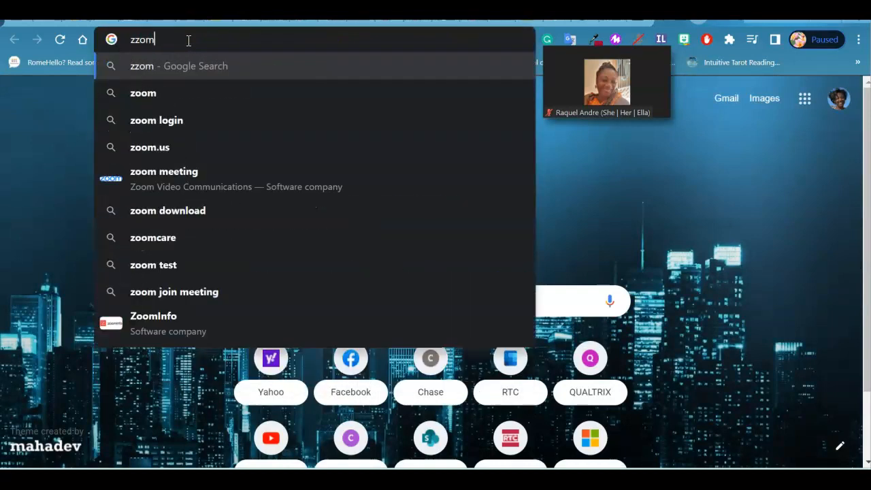
pyautogui.press('BackSpace')
pyautogui.press('BackSpace')
pyautogui.press('BackSpace')
pyautogui.write('oom.ux')
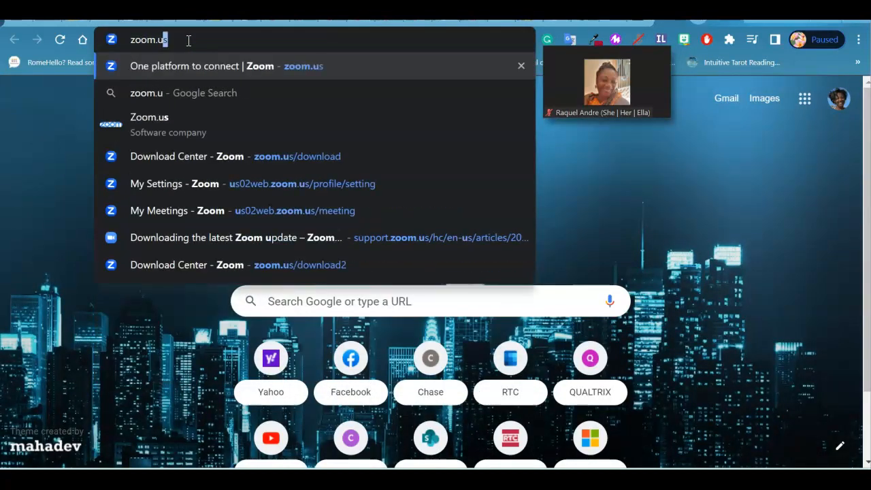
pyautogui.press('Return')
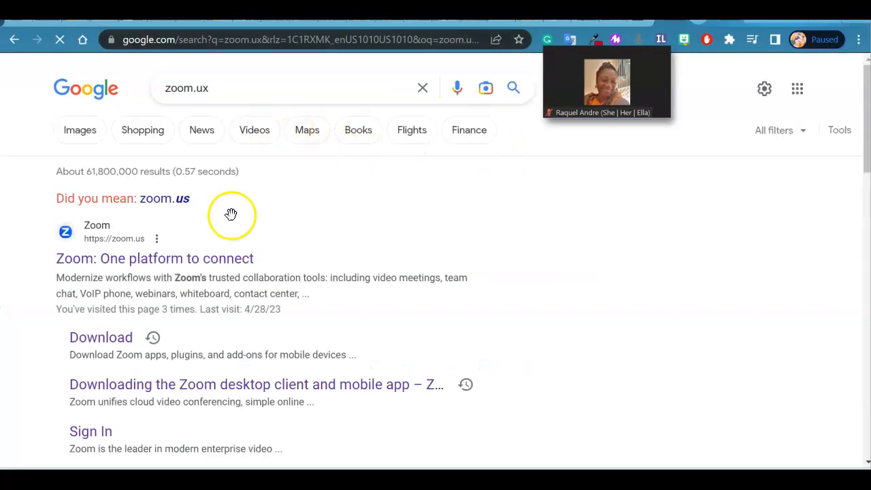
pyautogui.click(170, 263)
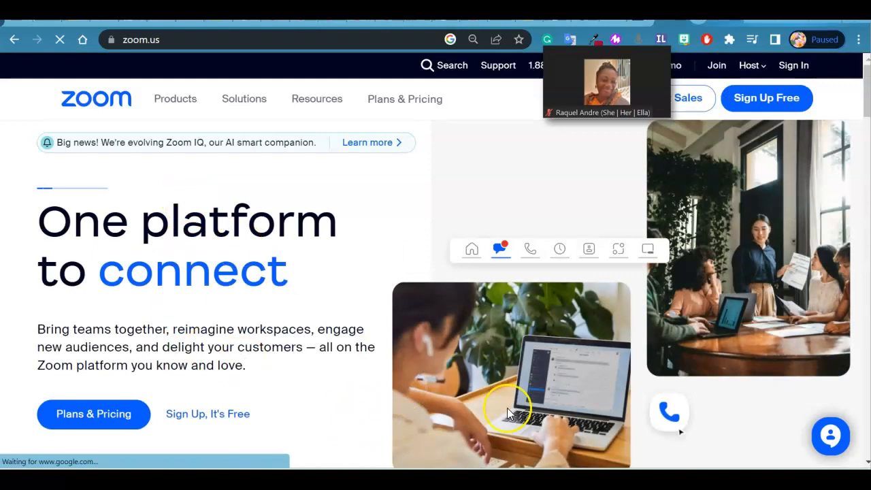
# Step: Sign in to the Zoom account and look over its upcoming meetings
pyautogui.click(795, 64)
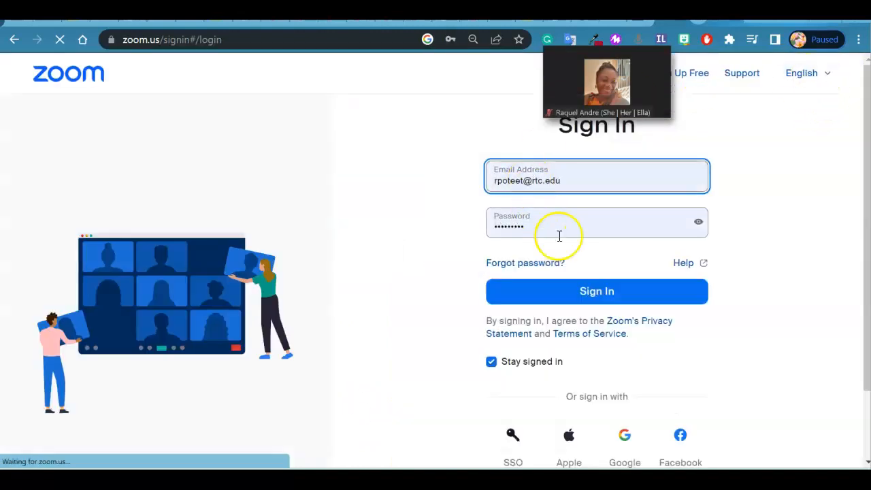
pyautogui.click(592, 294)
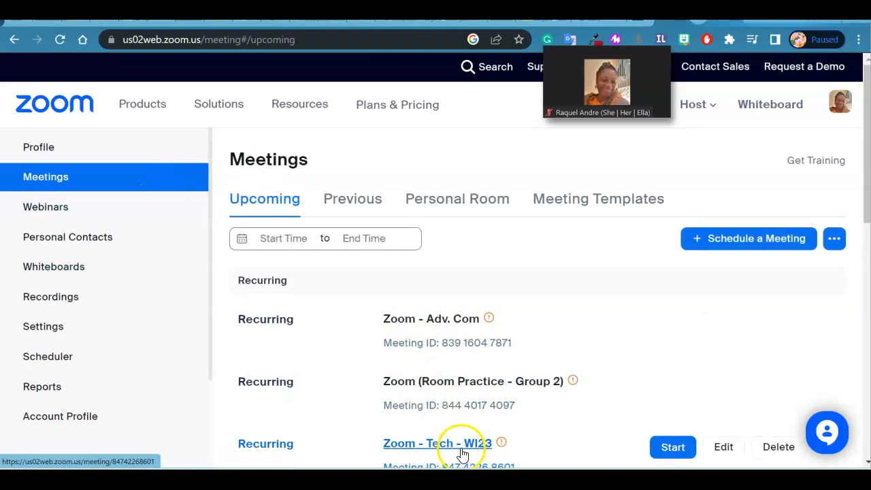
pyautogui.moveTo(869, 173)
pyautogui.mouseDown()
pyautogui.moveTo(864, 203)
pyautogui.moveTo(865, 167)
pyautogui.mouseUp()
pyautogui.moveTo(617, 319)
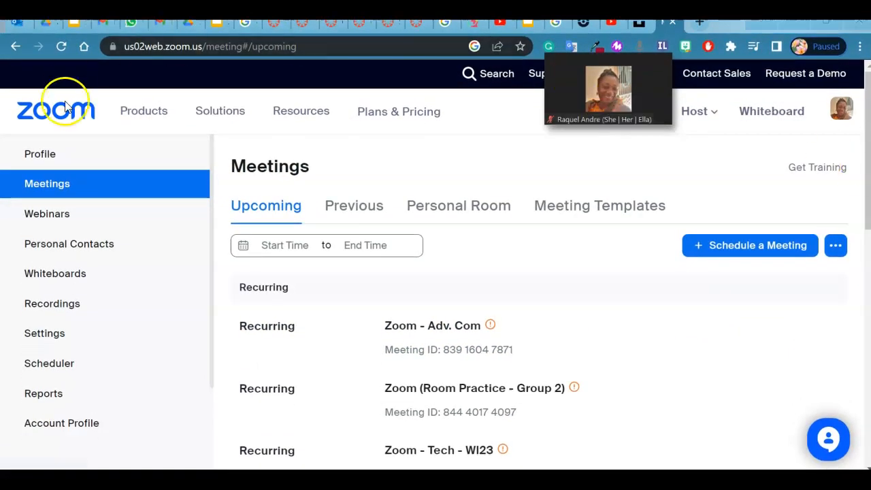
# Step: Open the account's meeting settings and review the Waiting Room options in the Security section
pyautogui.click(45, 337)
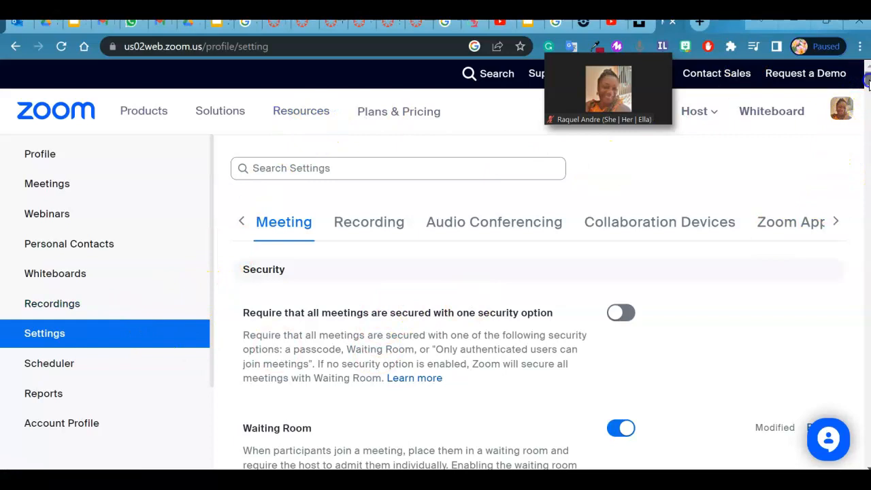
pyautogui.moveTo(868, 82); pyautogui.dragTo(867, 89)
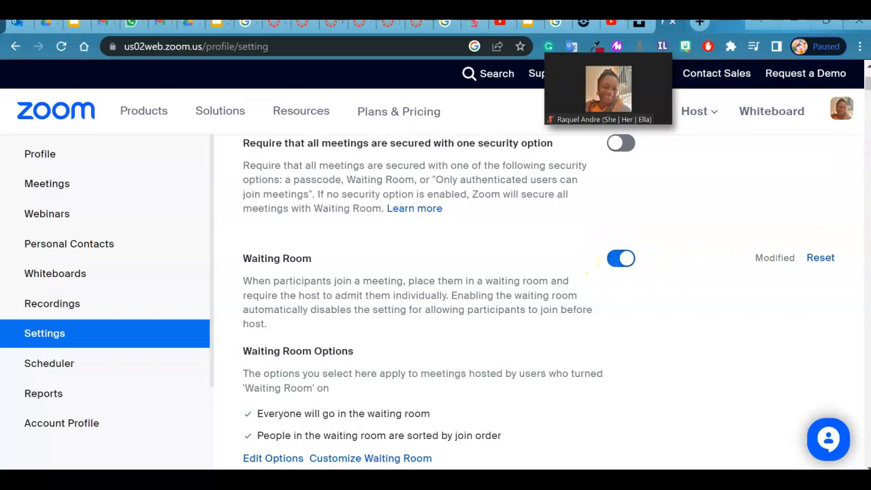
pyautogui.moveTo(867, 88); pyautogui.dragTo(866, 94)
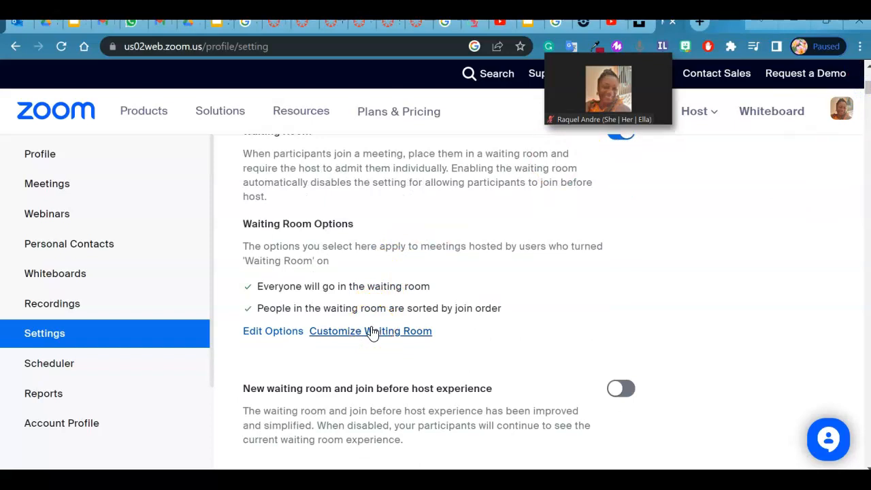
# Step: Open the Customize Waiting Room form to view its title and display choices, and leave it without saving by reloading the page
pyautogui.click(373, 333)
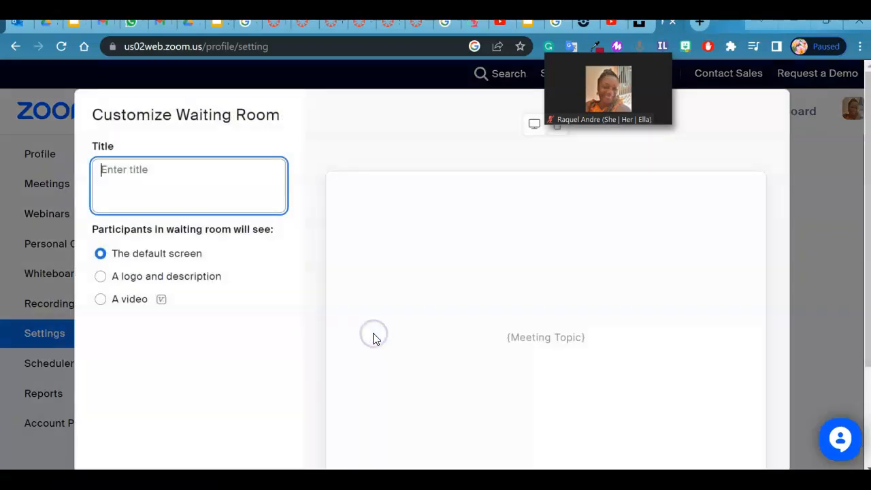
pyautogui.click(123, 189)
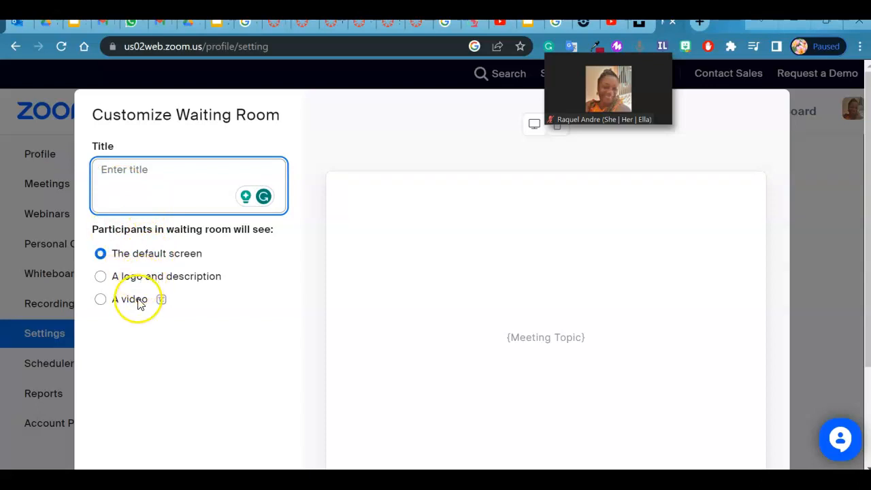
pyautogui.click(12, 133)
pyautogui.click(838, 266)
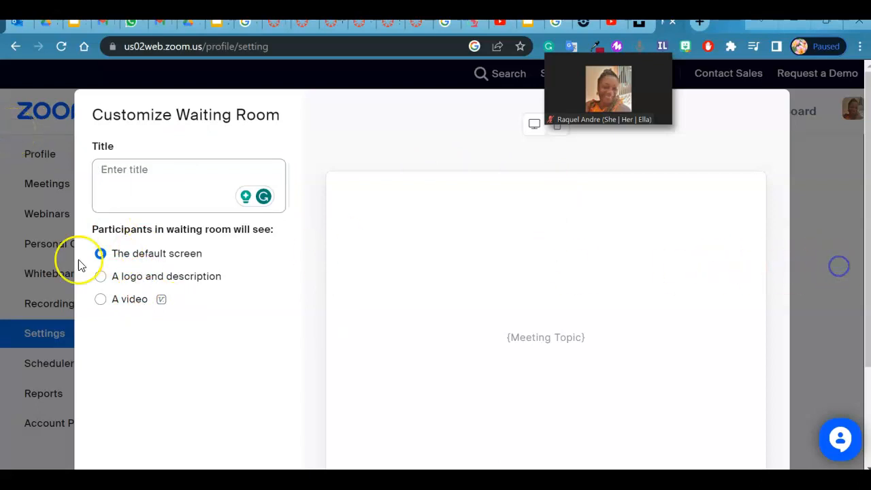
pyautogui.click(60, 46)
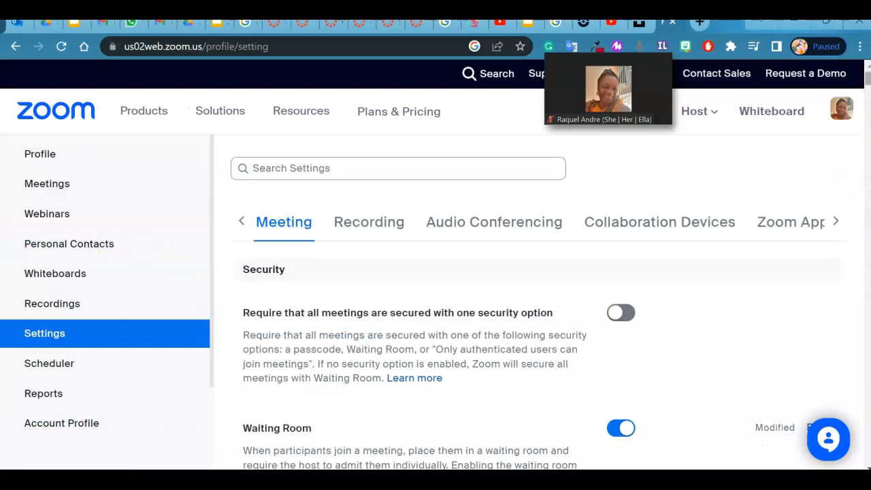
# Step: Review the passcode, Personal Meeting ID and join-muted settings, and check the choices for whom participants can chat with by default
pyautogui.moveTo(866, 83); pyautogui.dragTo(863, 110)
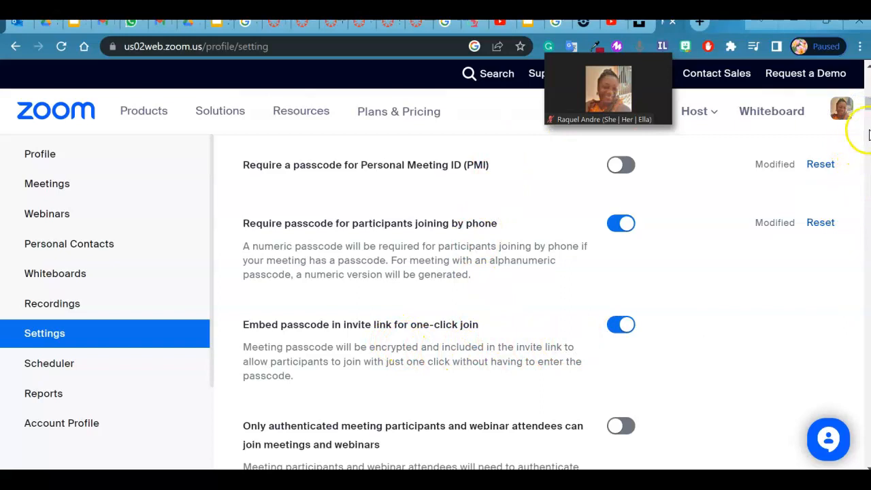
pyautogui.moveTo(868, 109); pyautogui.dragTo(857, 158)
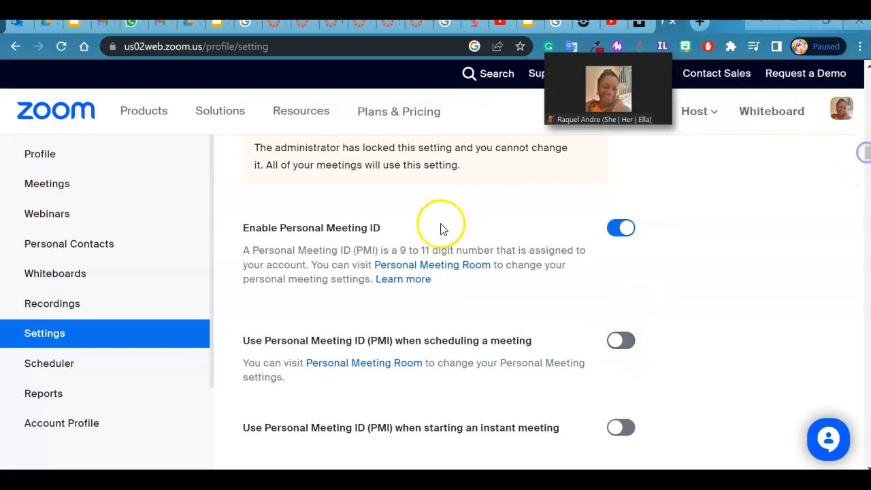
pyautogui.moveTo(868, 155); pyautogui.dragTo(867, 156)
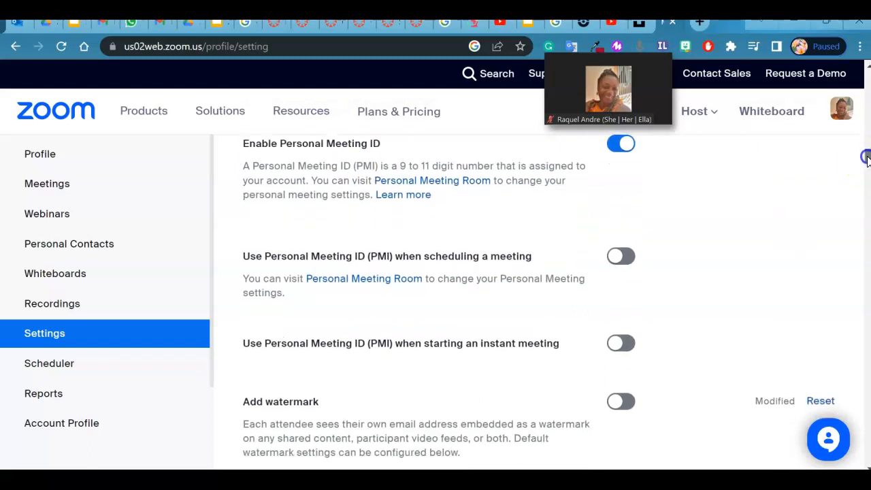
pyautogui.moveTo(865, 158); pyautogui.dragTo(866, 175)
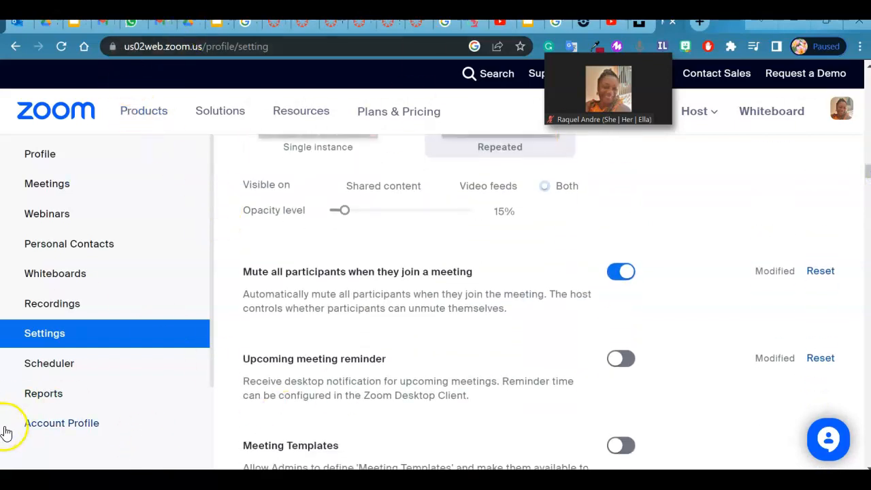
pyautogui.scroll(-10, 273, 229)
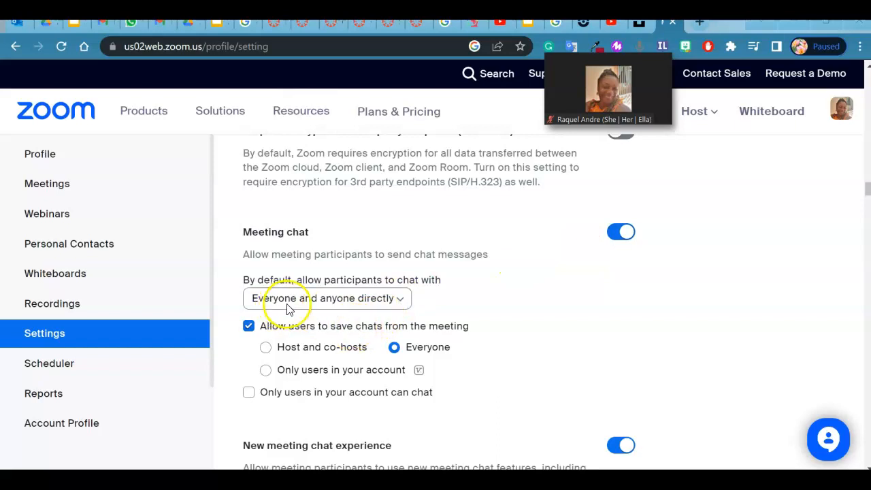
pyautogui.click(401, 300)
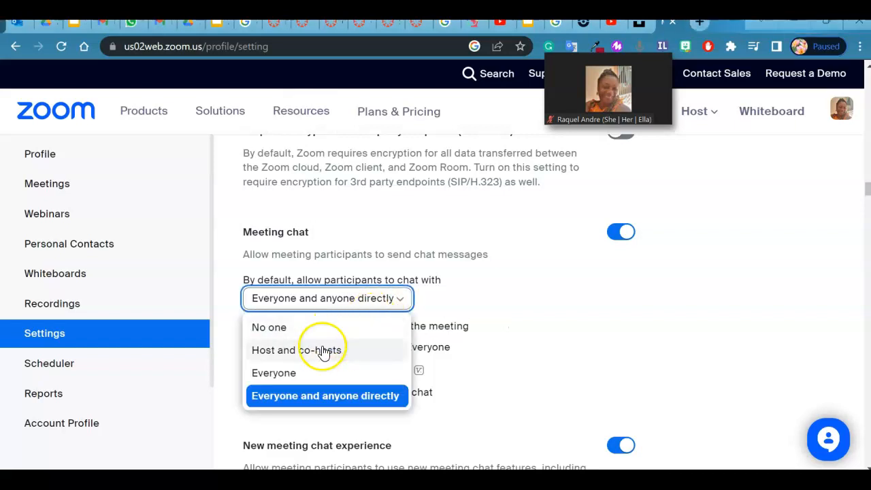
pyautogui.click(437, 301)
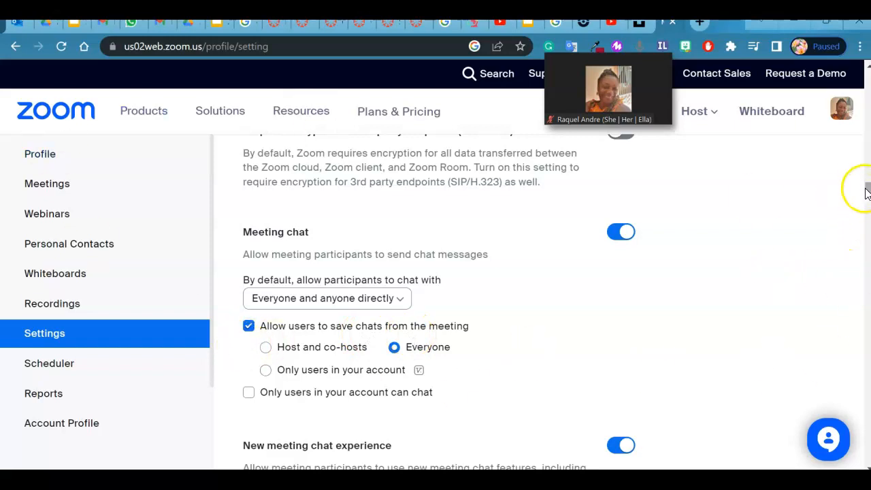
# Step: Examine the in-meeting settings for chat features, sound notifications, file sharing, co-hosts, polls, remote control and non-verbal feedback
pyautogui.scroll(-1, 867, 189)
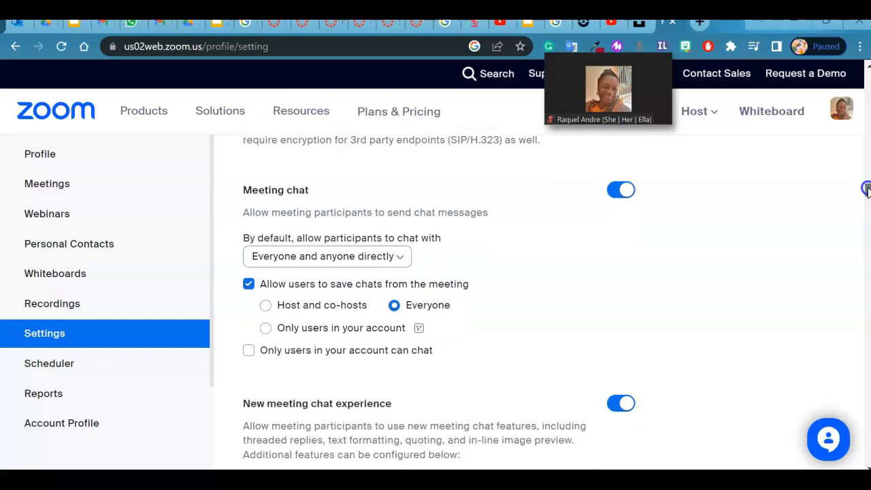
pyautogui.scroll(-4, 867, 189)
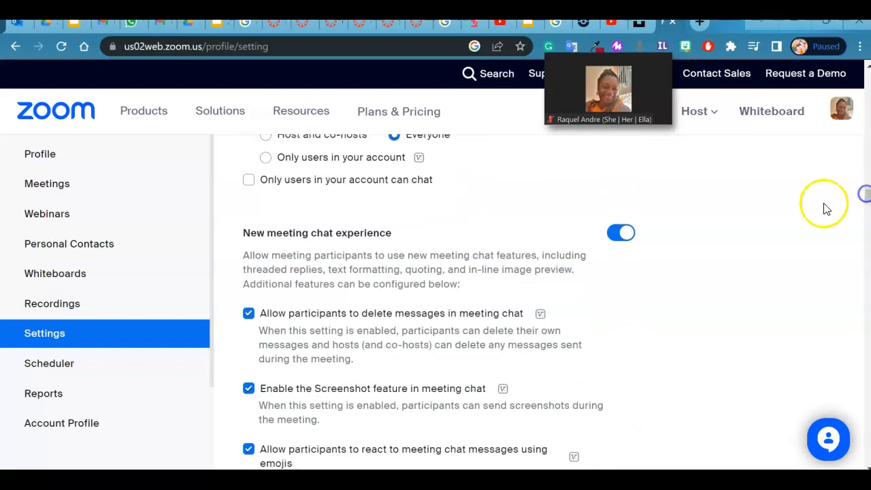
pyautogui.scroll(-6, 687, 347)
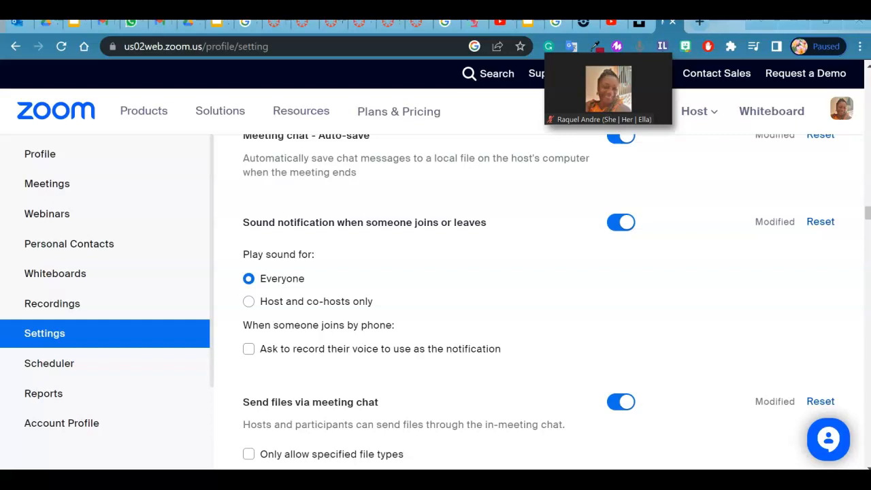
pyautogui.scroll(-2, 320, 243)
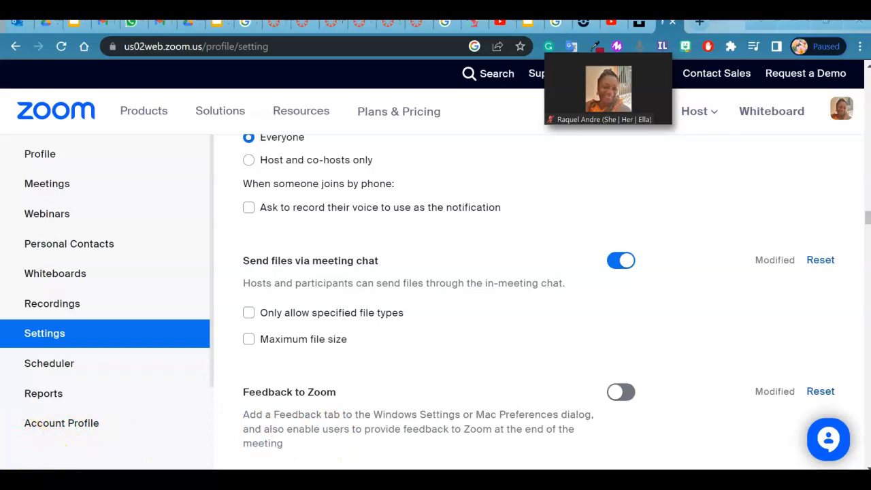
pyautogui.scroll(-5, 233, 224)
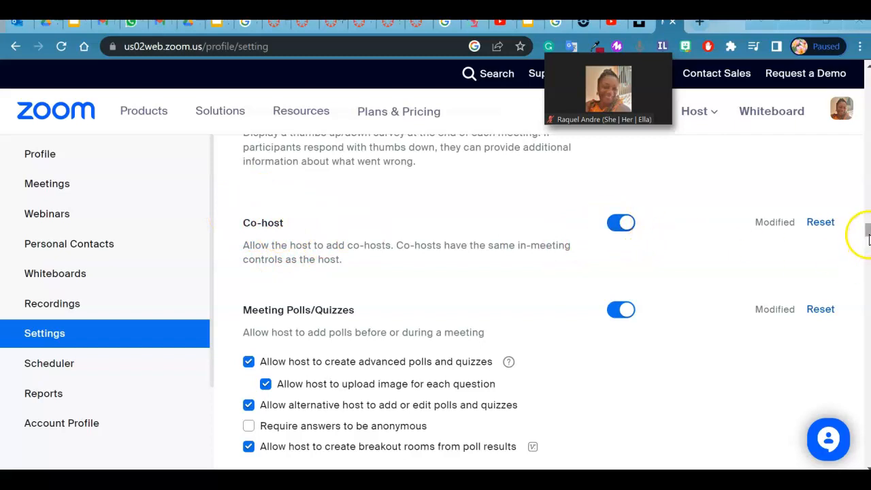
pyautogui.scroll(-1, 868, 231)
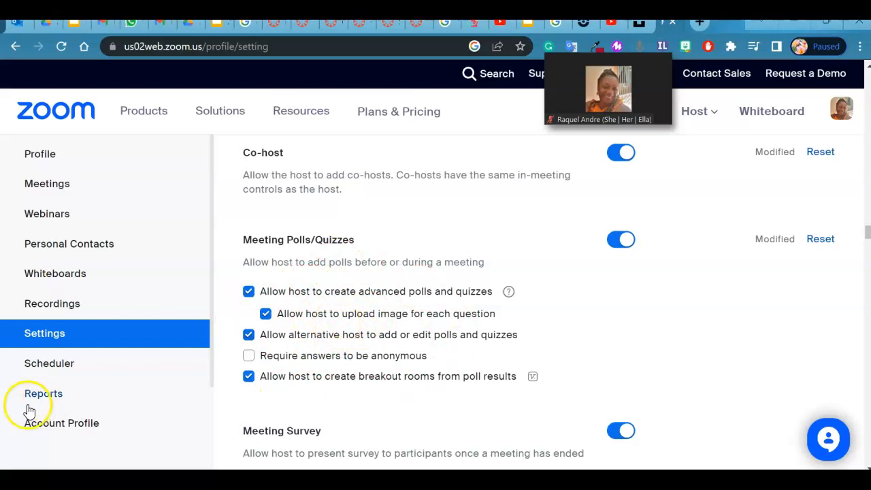
pyautogui.scroll(-10, 366, 226)
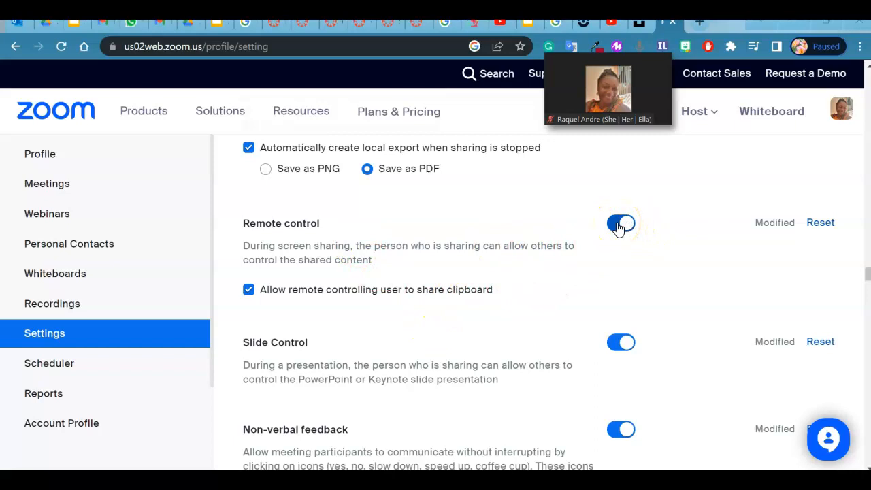
pyautogui.moveTo(868, 273); pyautogui.dragTo(867, 275)
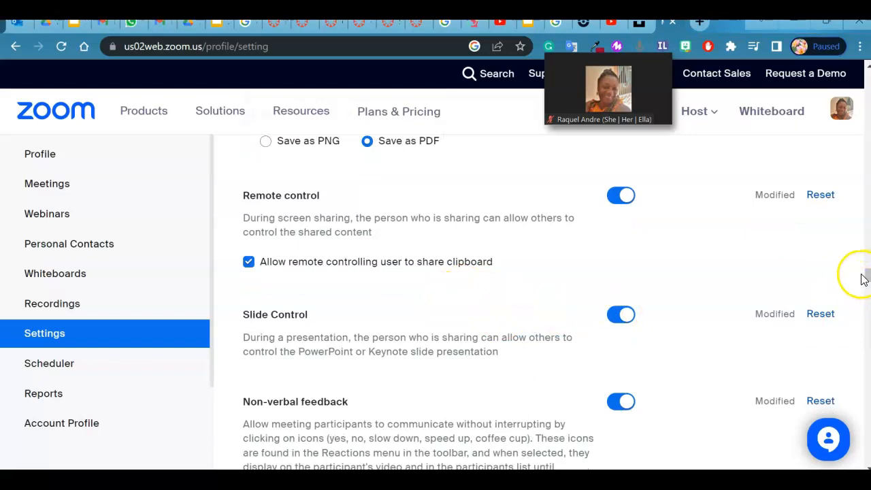
pyautogui.moveTo(864, 275); pyautogui.dragTo(867, 286)
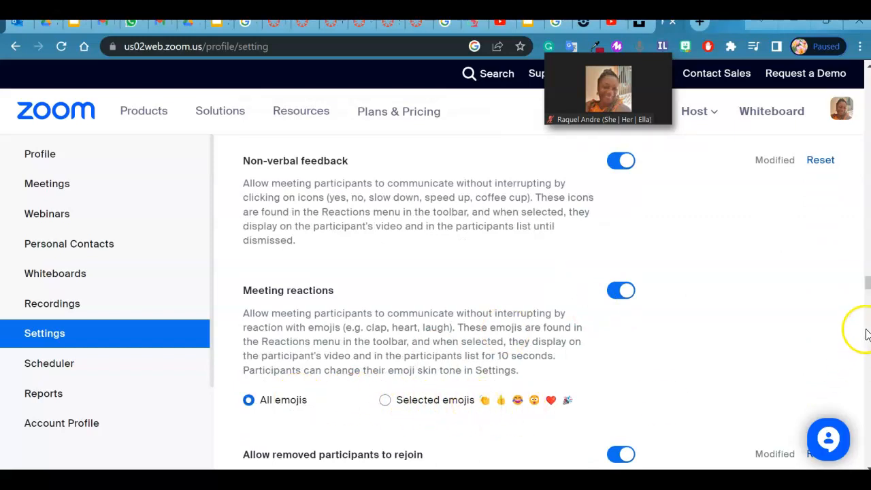
# Step: Turn off Q&A in meetings and review the Breakout room options below it
pyautogui.scroll(-1, 866, 285)
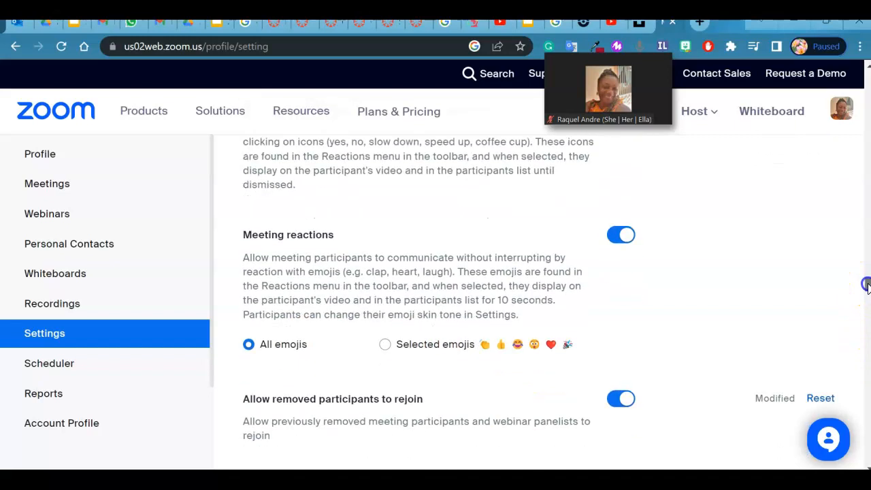
pyautogui.scroll(-3, 866, 285)
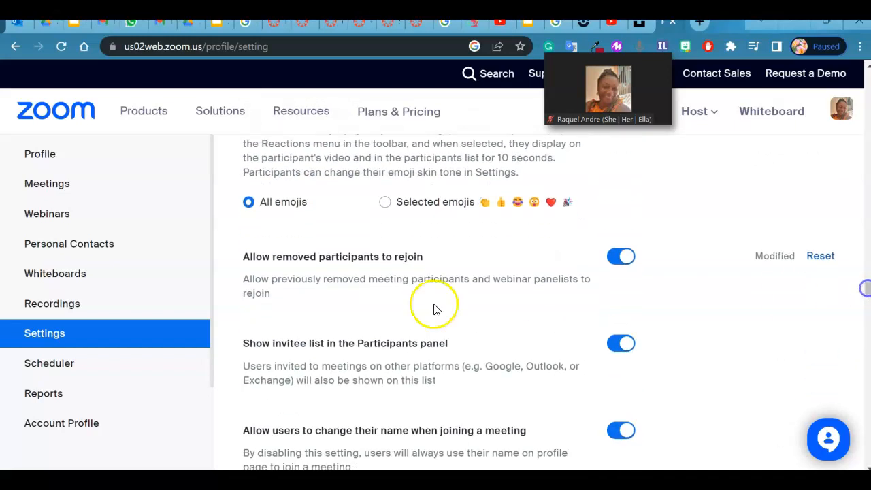
pyautogui.scroll(-10, 398, 227)
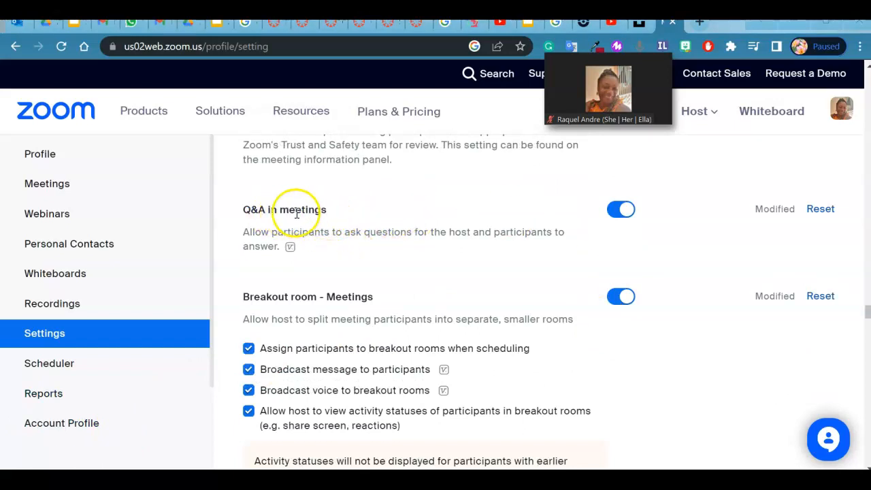
pyautogui.click(618, 214)
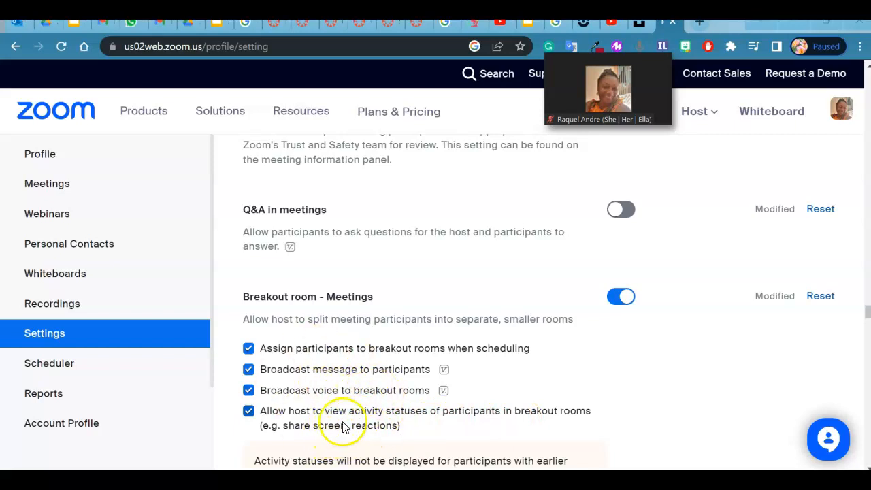
pyautogui.scroll(-4, 525, 284)
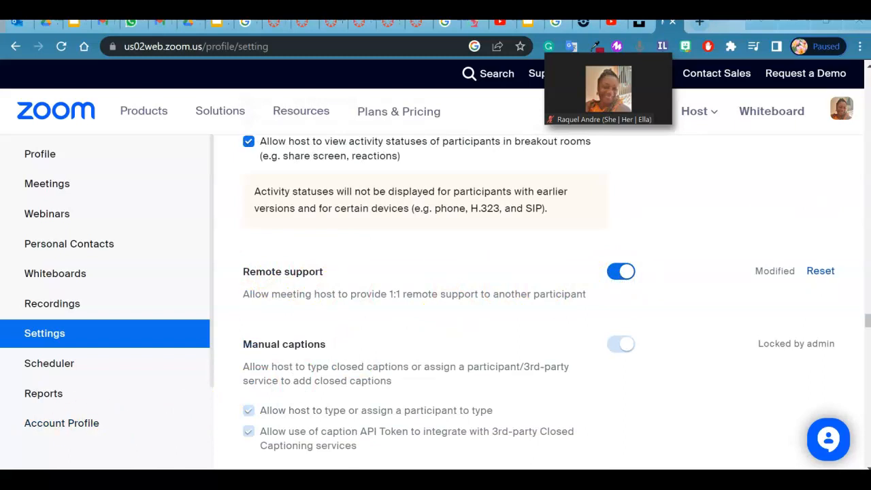
# Step: Review the in-meeting settings for manual and automated captions, full transcript, saving captions and language interpretation
pyautogui.scroll(-4, 395, 277)
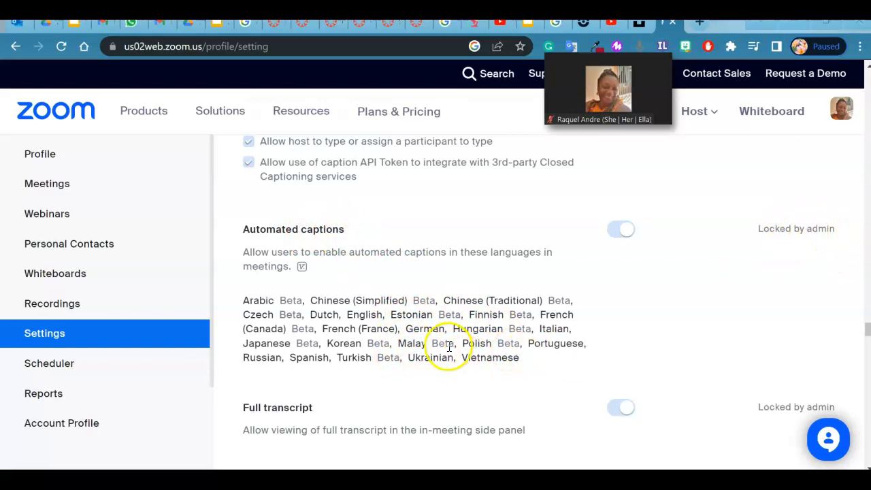
pyautogui.moveTo(868, 334); pyautogui.dragTo(868, 340)
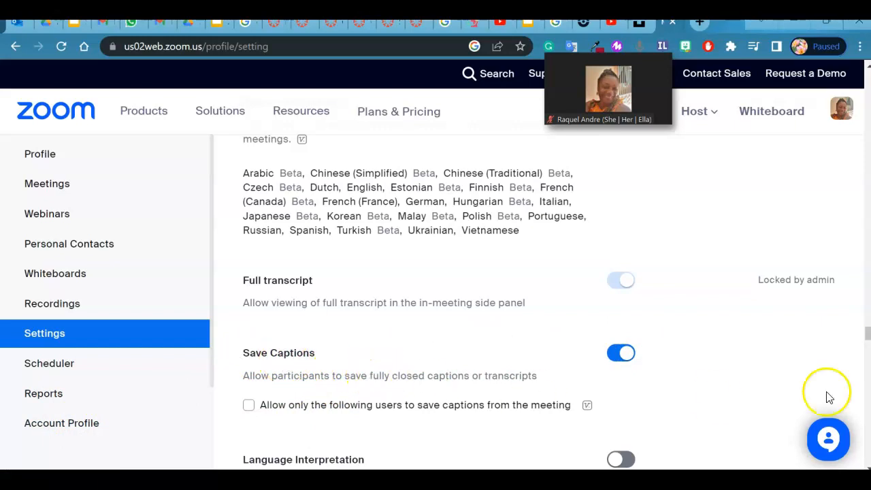
pyautogui.moveTo(867, 333); pyautogui.dragTo(867, 337)
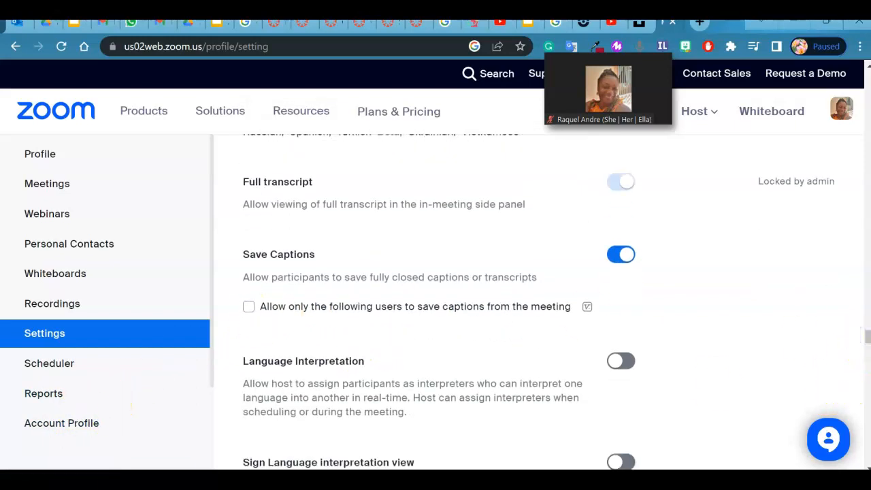
# Step: Examine the remaining meeting settings, from virtual background and Immersive View through Invitation Email and Schedule Privilege, including gallery view and calendar options
pyautogui.scroll(-10, 313, 207)
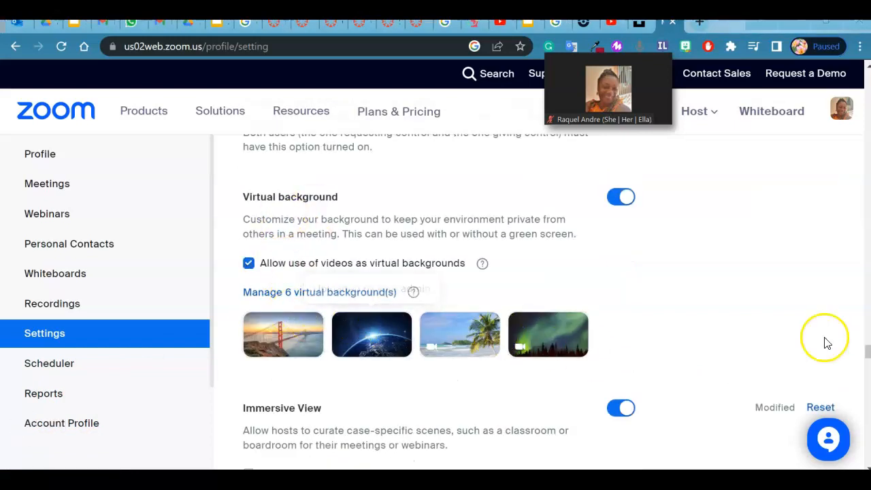
pyautogui.moveTo(868, 350); pyautogui.dragTo(867, 361)
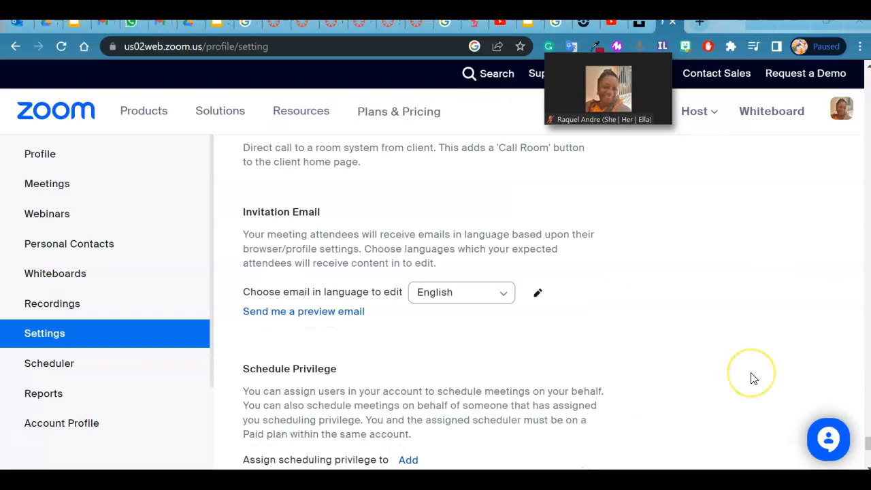
pyautogui.scroll(-3, 868, 449)
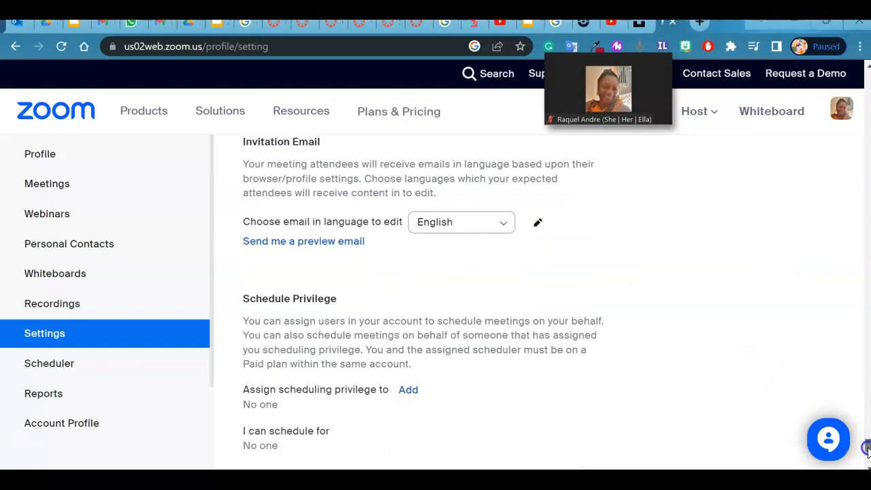
pyautogui.moveTo(868, 456); pyautogui.dragTo(868, 407)
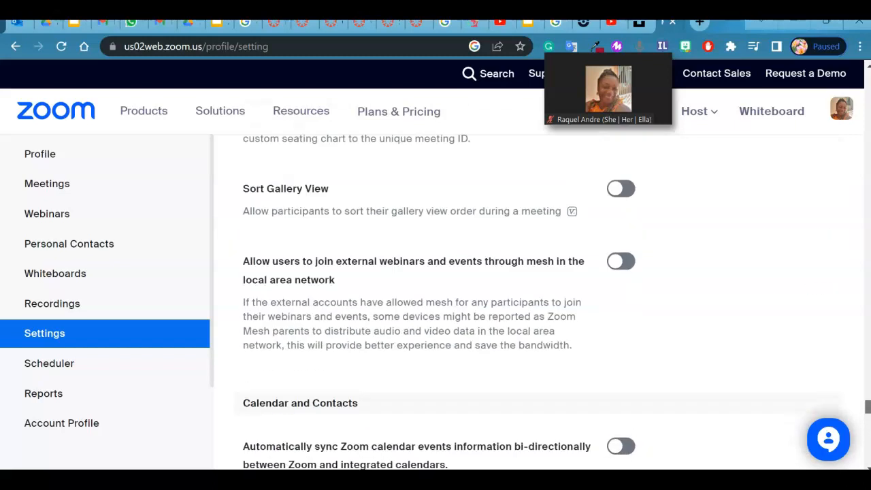